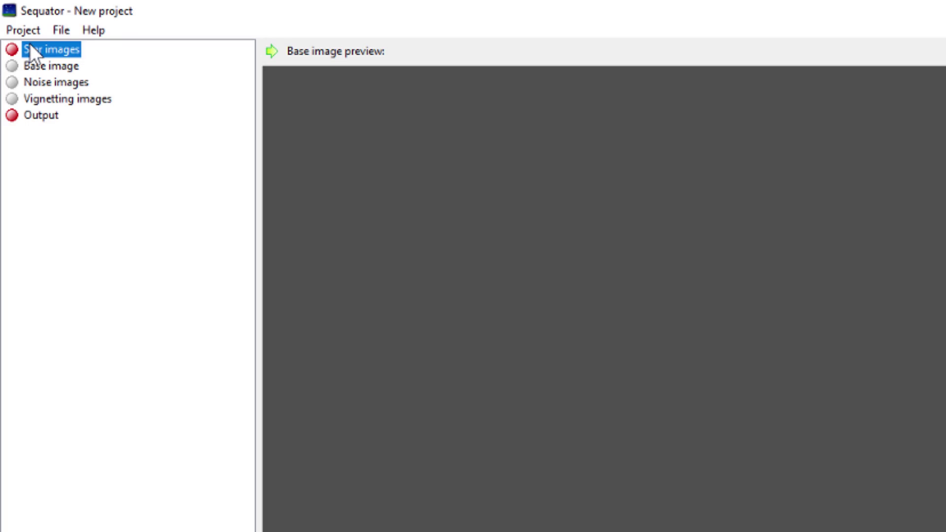
Load frames 003157 through 003421, all seven TIFs, as Sequator's star images.
left_click(30, 45)
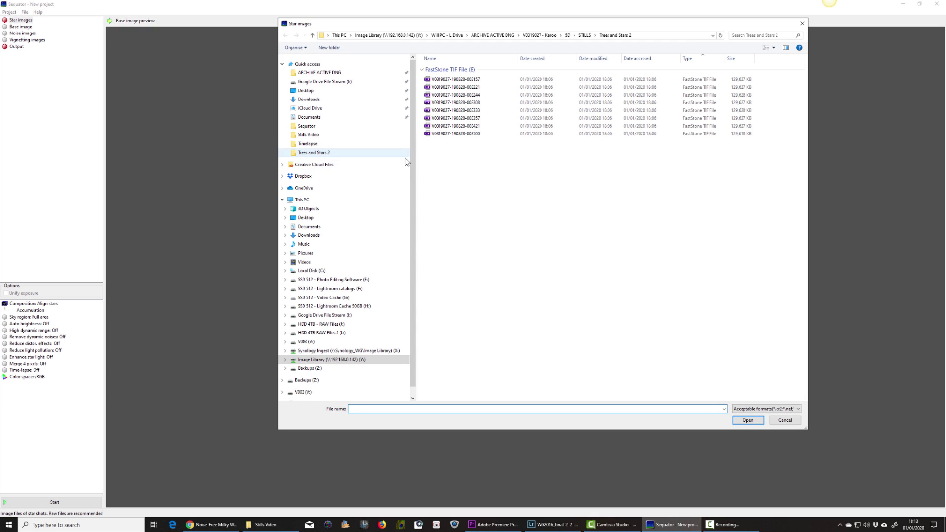
left_click(470, 80)
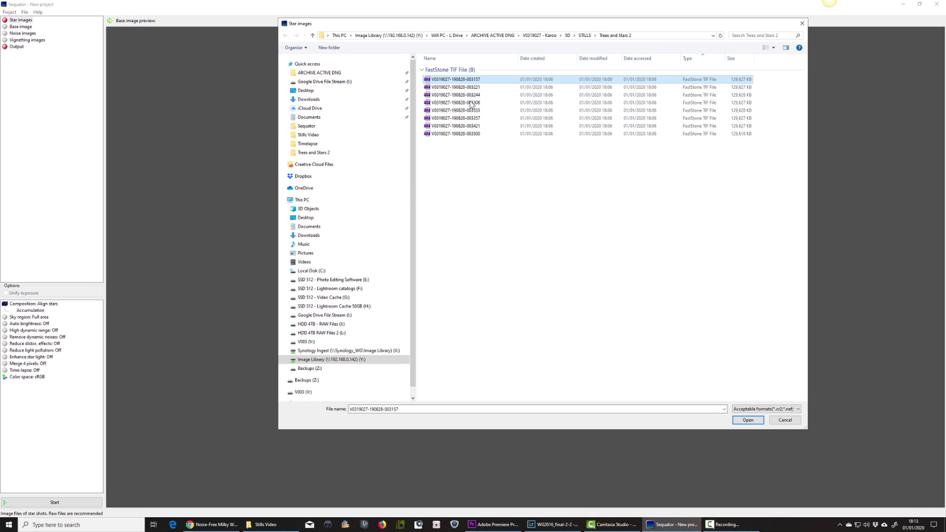
left_click(468, 126, "shift")
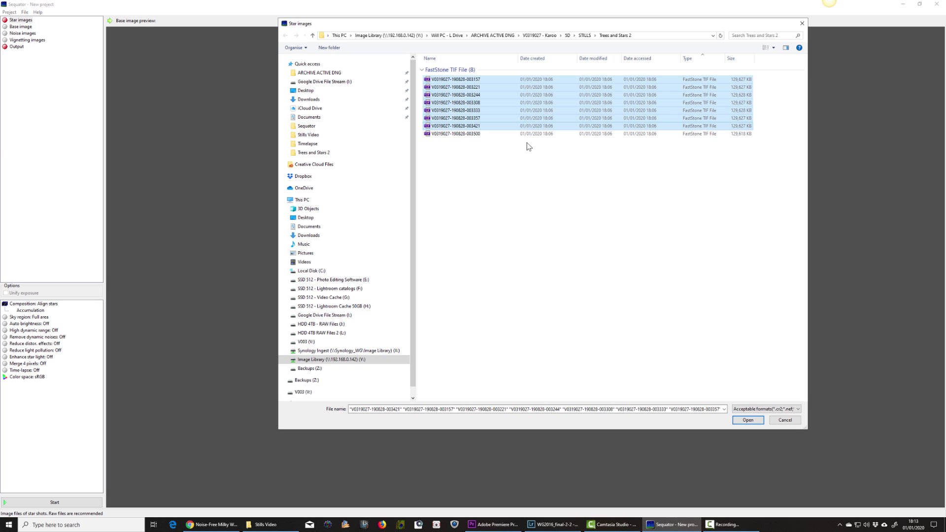
left_click(747, 420)
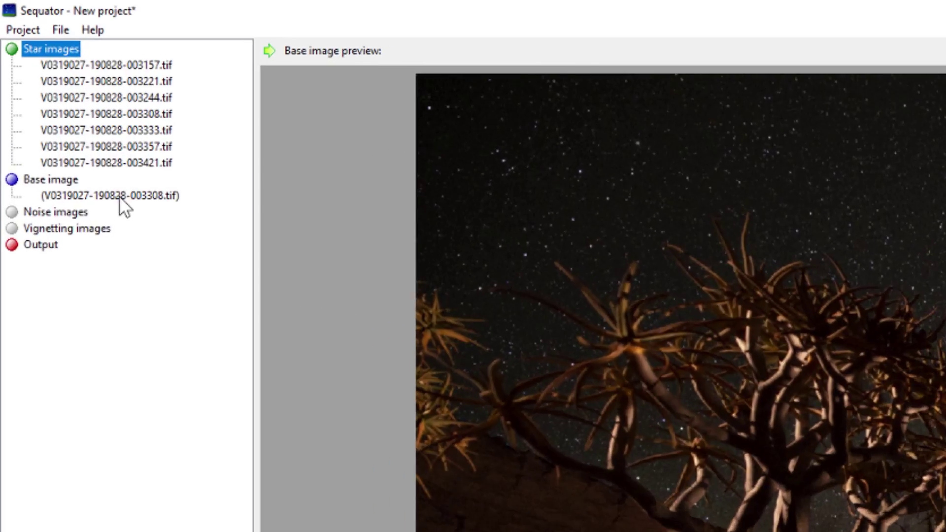
Check the base image, add 003500.tif as the noise image, and set output to Trees and Stars.tif.
left_click(49, 80)
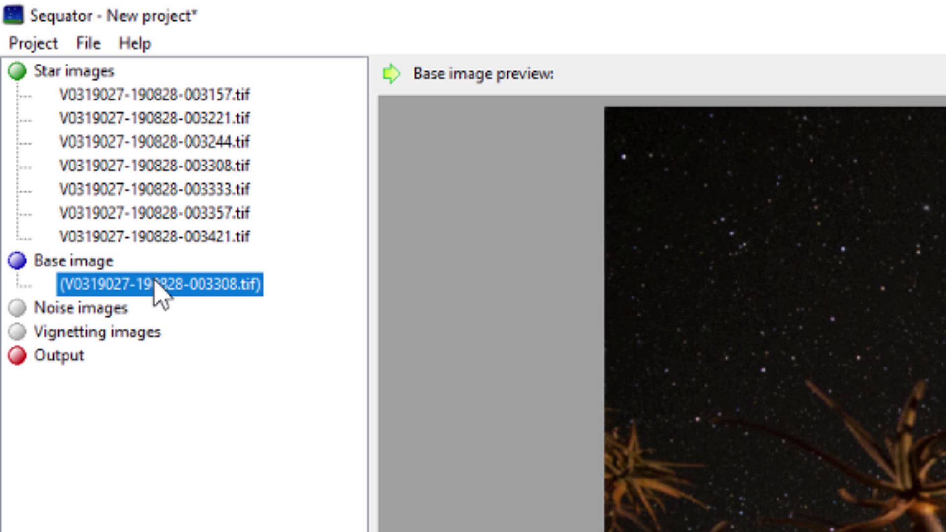
left_click(87, 315)
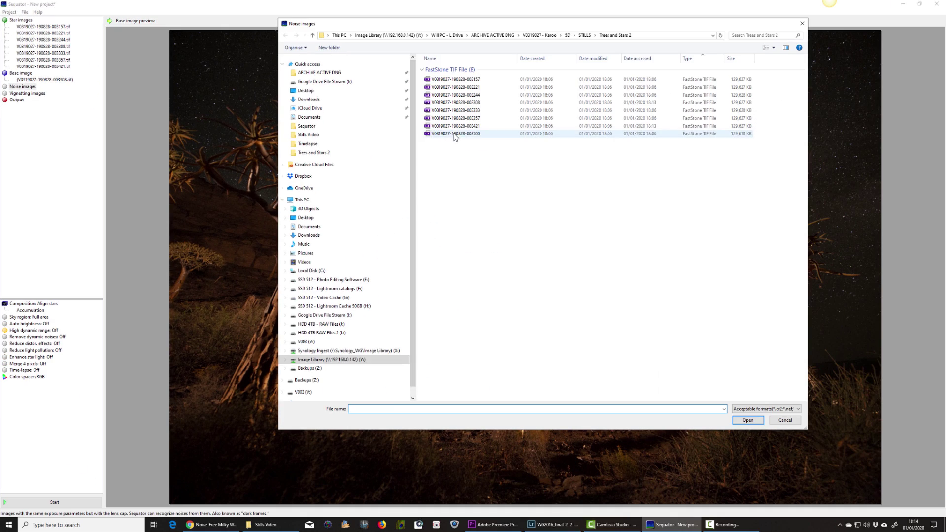
key("Escape")
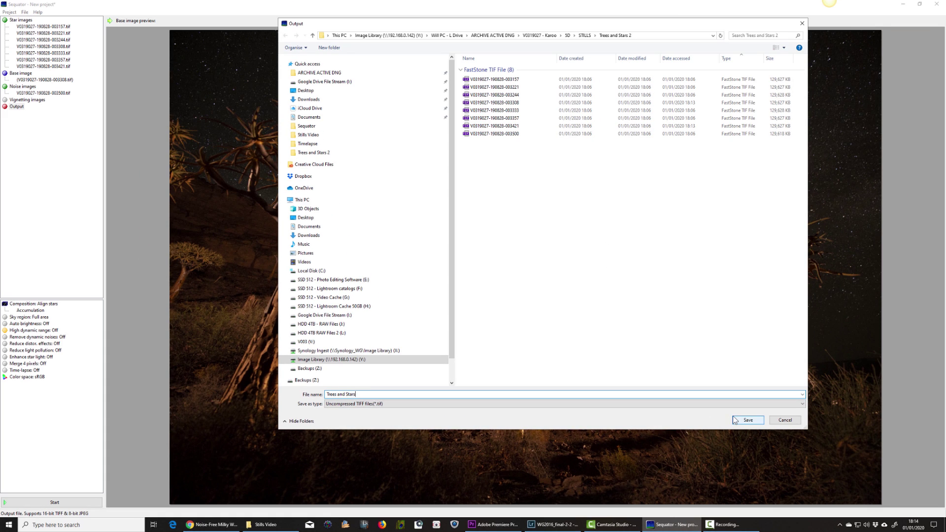
left_click(738, 422)
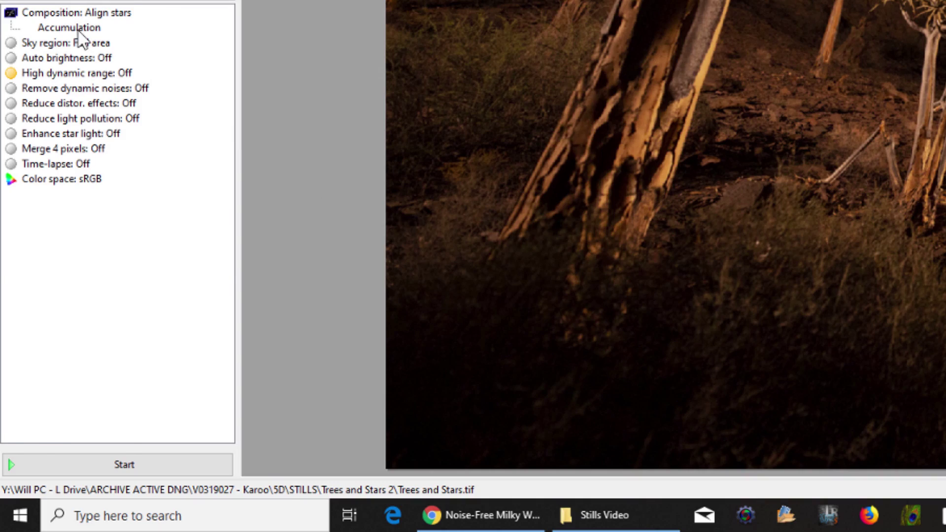
Set the composition to Freeze ground and switch the sky region to Irregular mask.
left_click(79, 29)
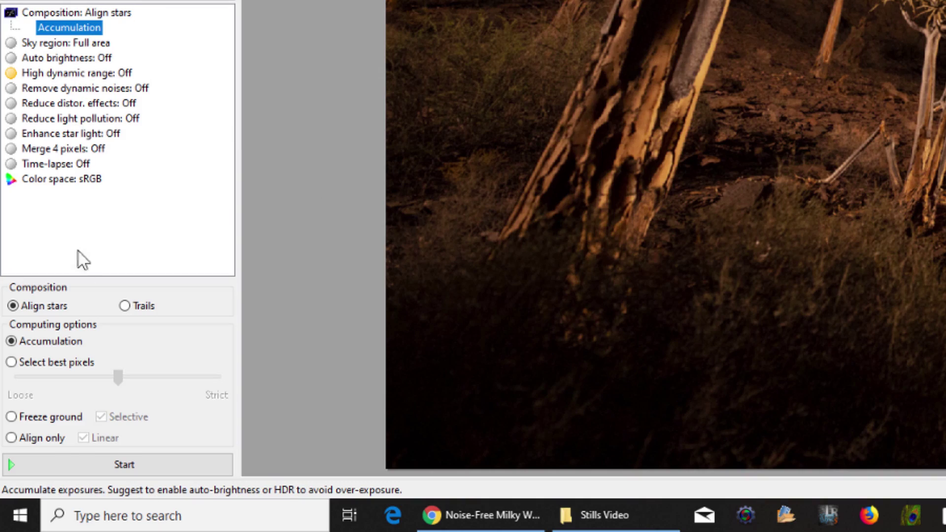
left_click(50, 417)
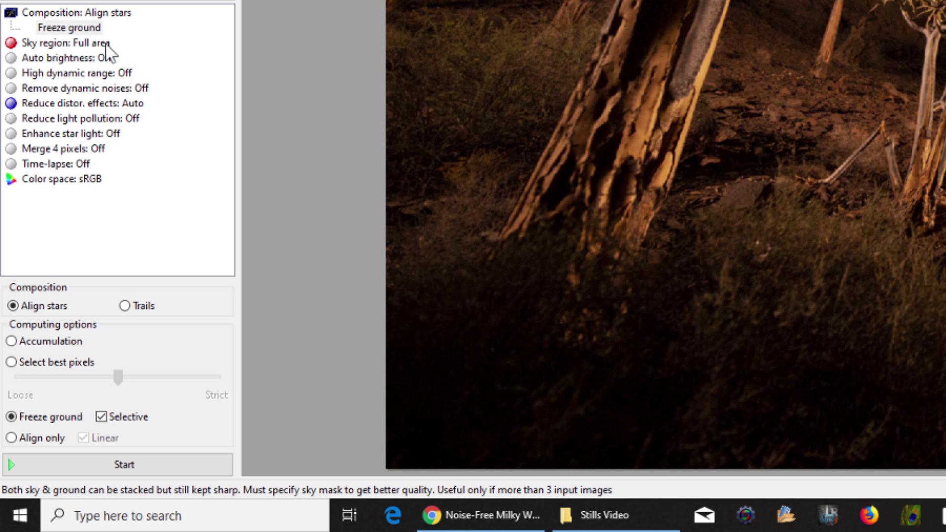
left_click(106, 43)
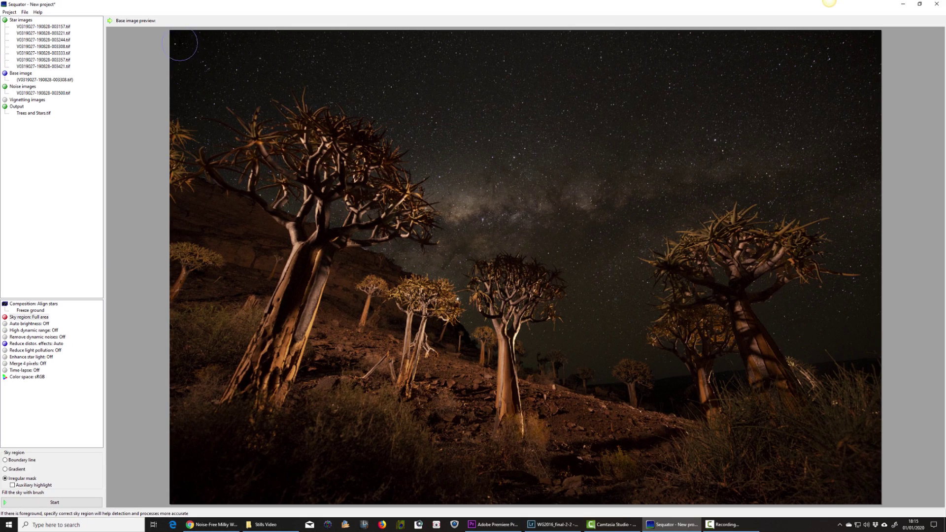
Brush the irregular sky mask across the top of the frame, leaving the right tree's crown as ground.
left_click_drag(180, 43, 317, 53)
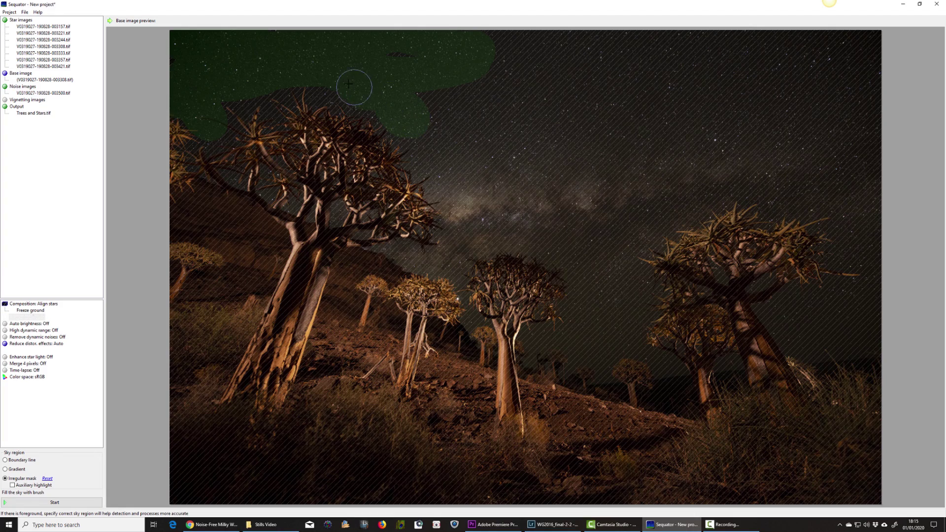
mouse_move(354, 87)
left_mouse_down()
mouse_move(433, 148)
mouse_move(470, 237)
mouse_move(495, 210)
mouse_move(458, 83)
left_mouse_up()
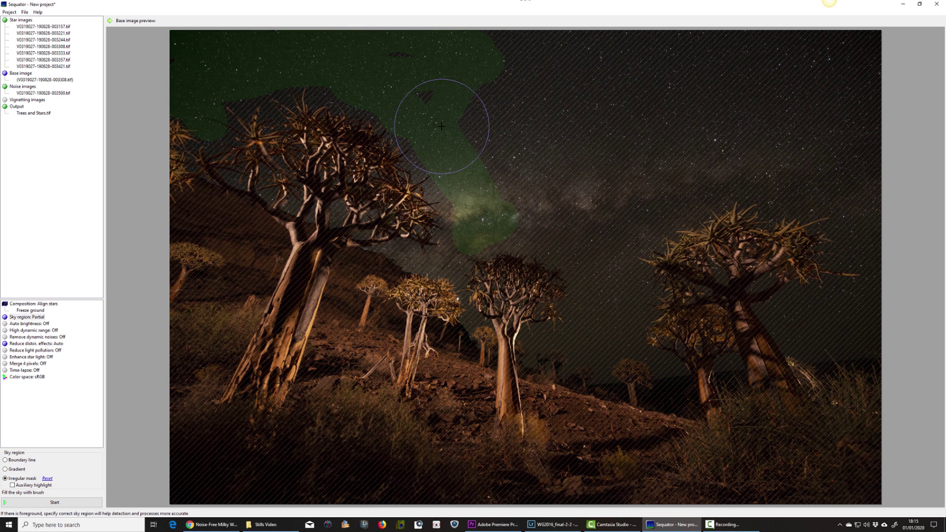
mouse_move(418, 64)
left_mouse_down()
mouse_move(697, 73)
mouse_move(832, 61)
mouse_move(866, 70)
mouse_move(843, 130)
mouse_move(602, 126)
mouse_move(493, 150)
mouse_move(522, 217)
mouse_move(634, 188)
mouse_move(603, 240)
mouse_move(629, 317)
mouse_move(617, 285)
mouse_move(640, 189)
mouse_move(704, 158)
mouse_move(786, 160)
mouse_move(680, 195)
mouse_move(790, 161)
mouse_move(852, 197)
mouse_move(858, 303)
mouse_move(832, 311)
mouse_move(839, 317)
mouse_move(863, 304)
mouse_move(694, 117)
left_mouse_up()
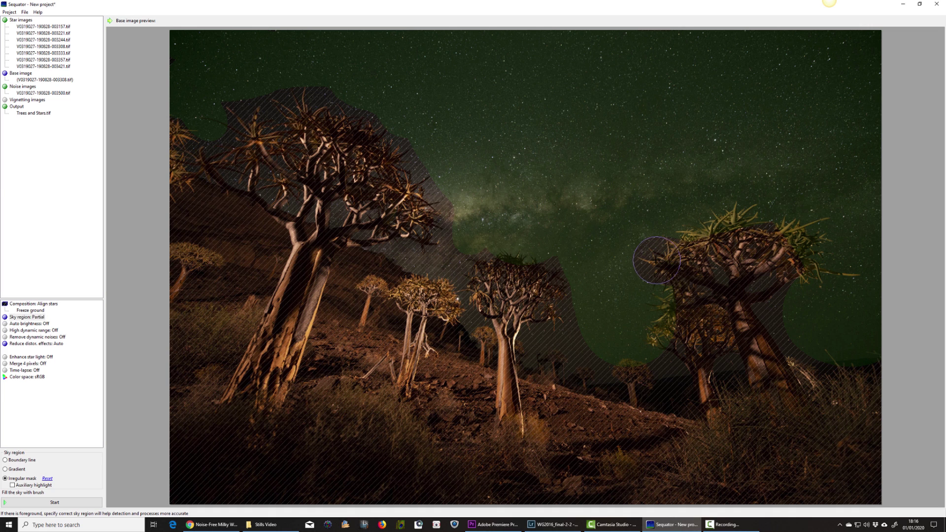
left_click_drag(666, 261, 682, 243)
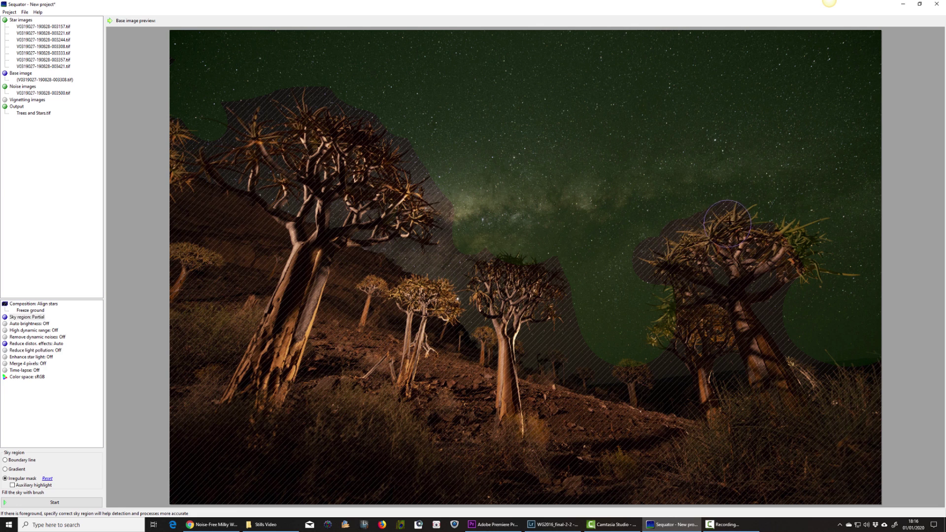
mouse_move(728, 223)
left_mouse_down()
mouse_move(759, 235)
mouse_move(821, 229)
mouse_move(790, 268)
mouse_move(851, 272)
left_mouse_up()
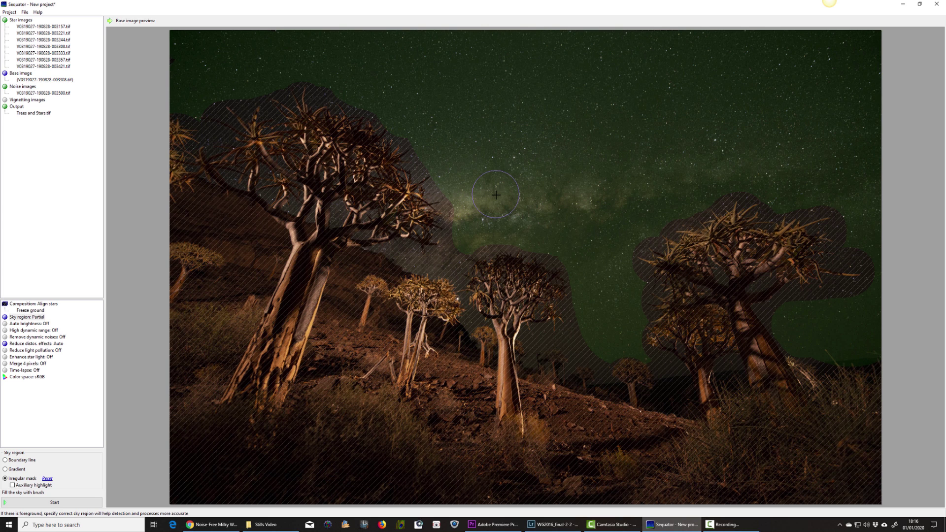
Enable Reduce distortion effects, run the stack, and close the finished processing report.
left_click(49, 344)
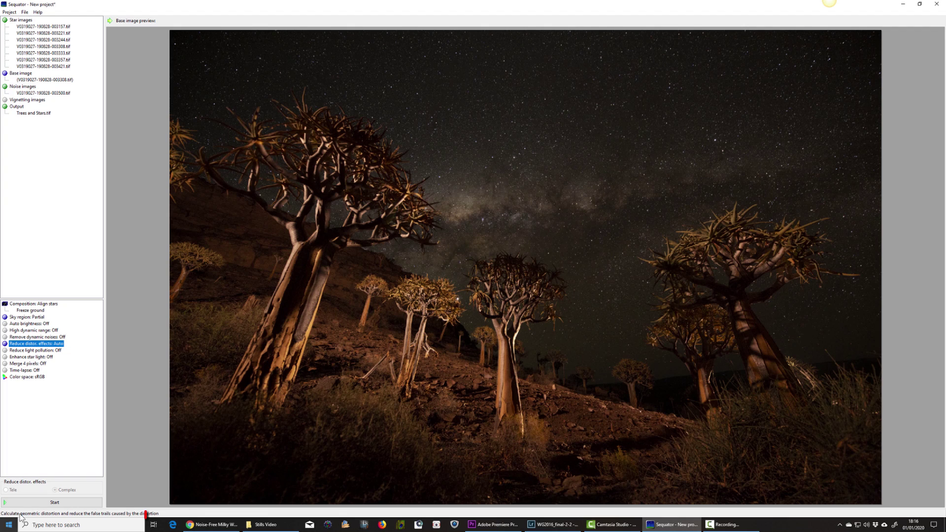
left_click(28, 502)
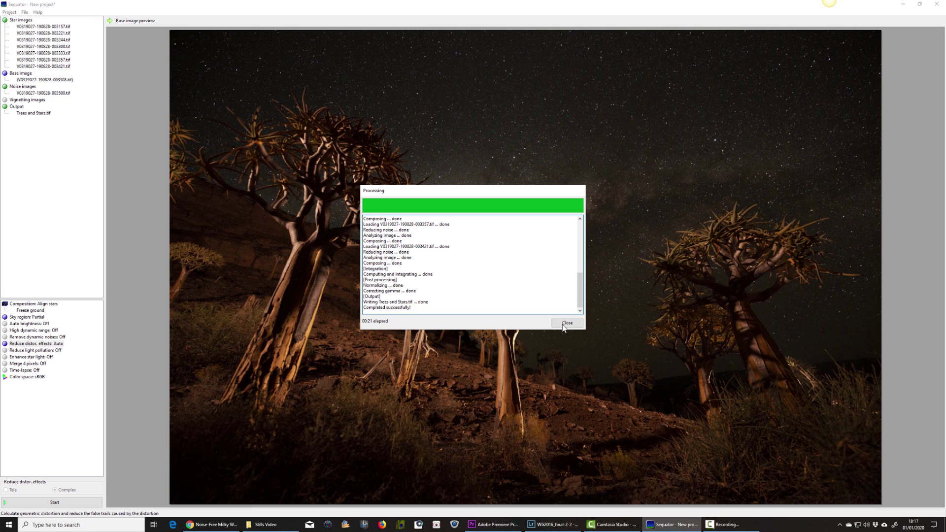
left_click(564, 324)
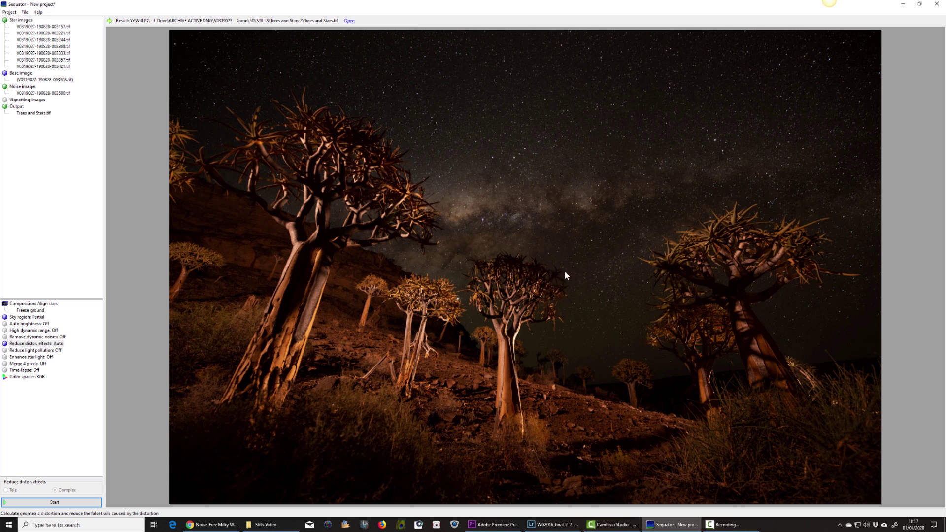
In Lightroom, synchronize the Trees and Stars 2 folder to detect the new files.
left_click(567, 524)
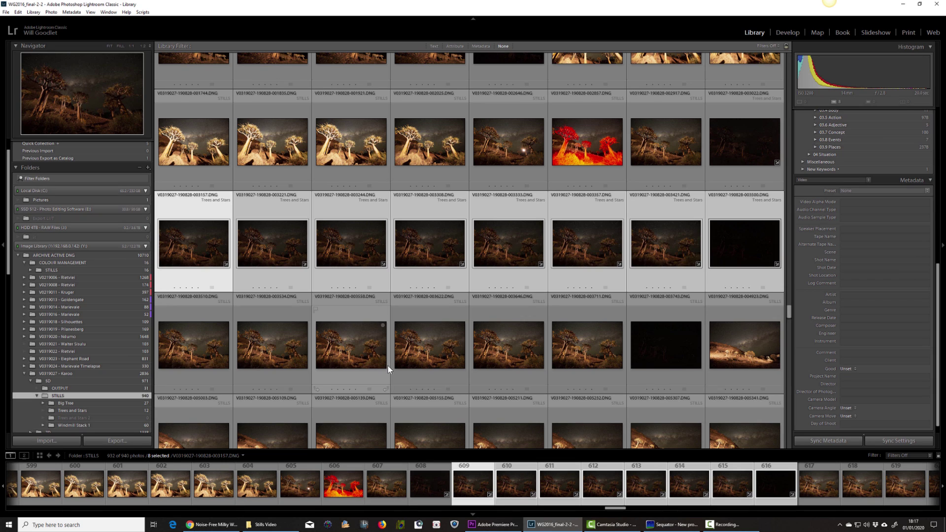
left_click(91, 418)
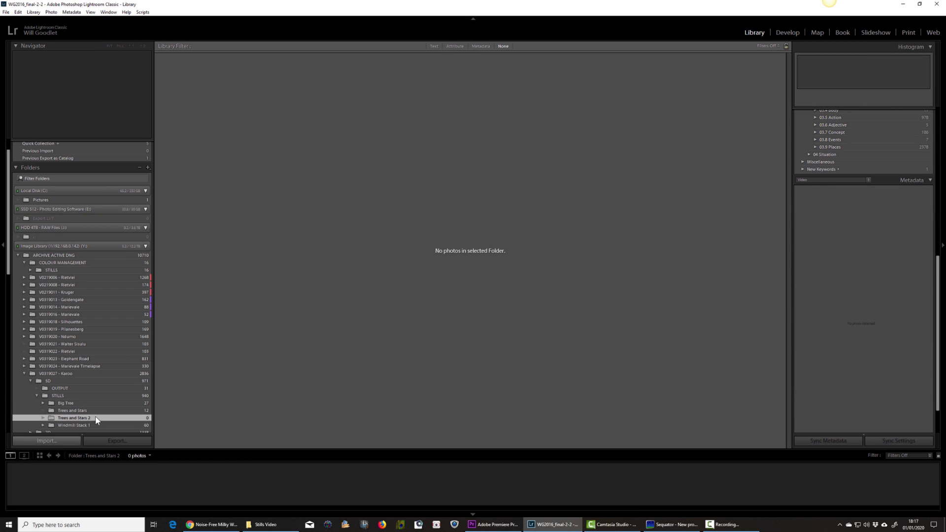
right_click(97, 419)
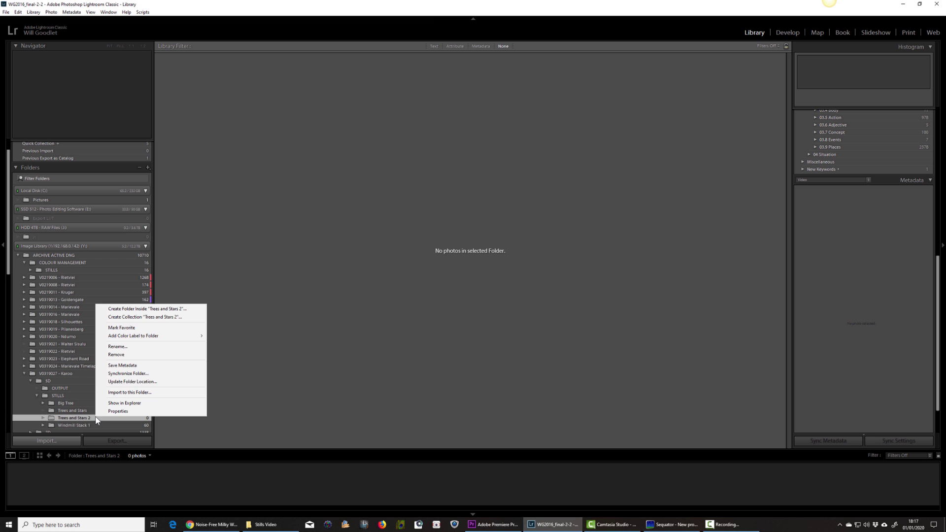
left_click(129, 373)
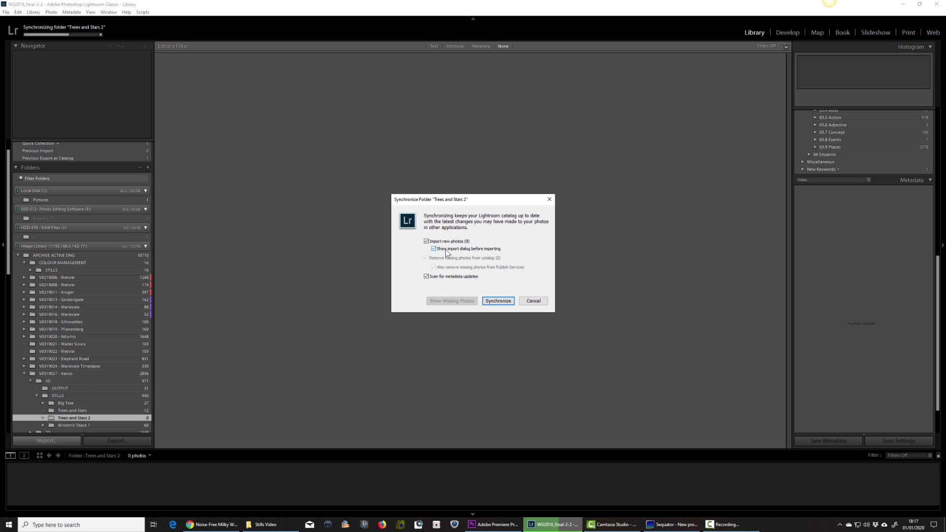
left_click(498, 300)
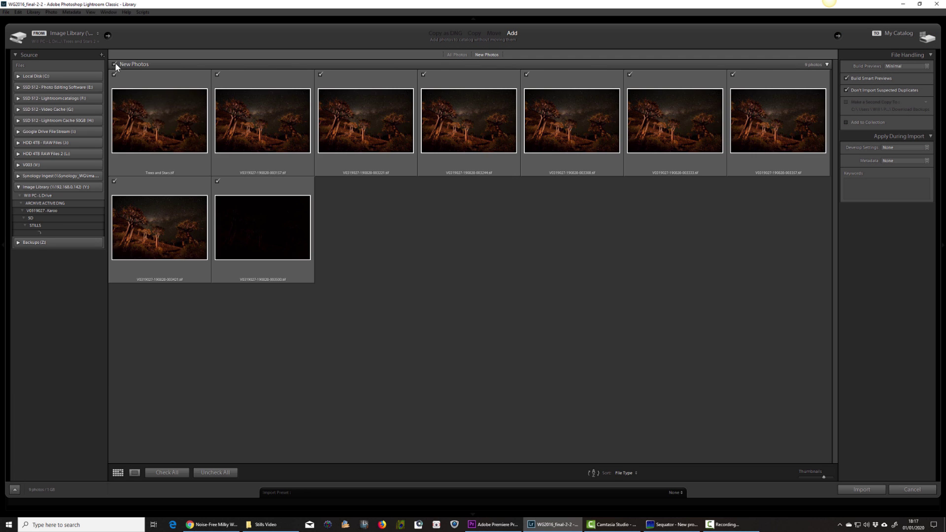
Import only Trees and Stars.tif, leaving the other new photos unchecked.
left_click(114, 63)
left_click(114, 74)
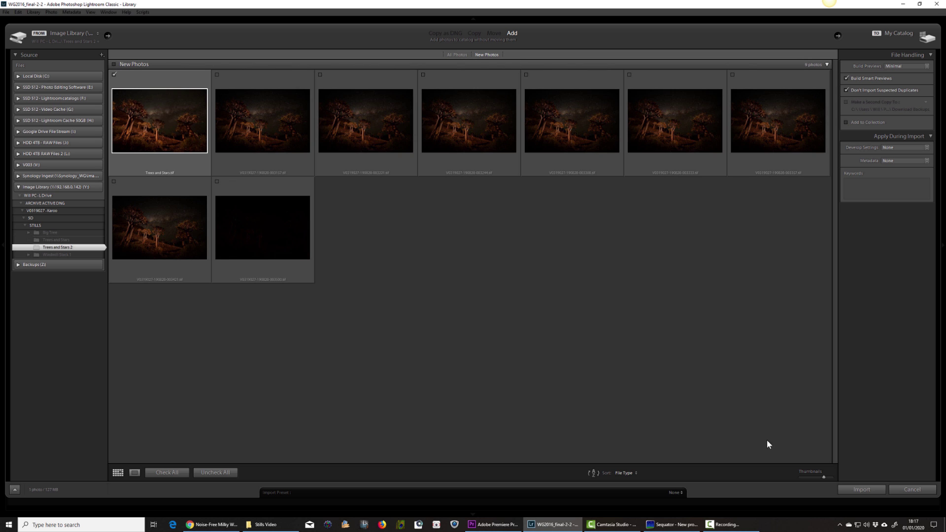
left_click(868, 491)
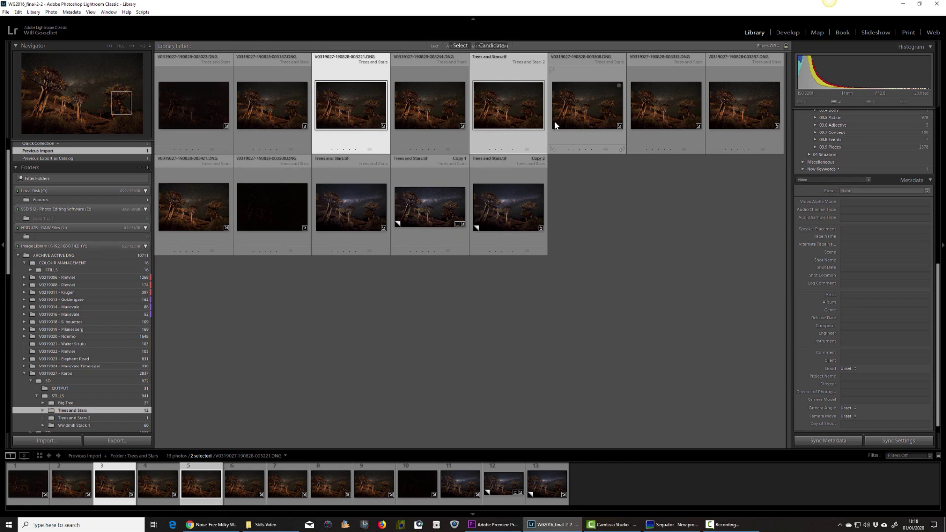
Compare the original DNG with Trees and Stars.tif side by side, panning over trunk, branches and sky.
key("c")
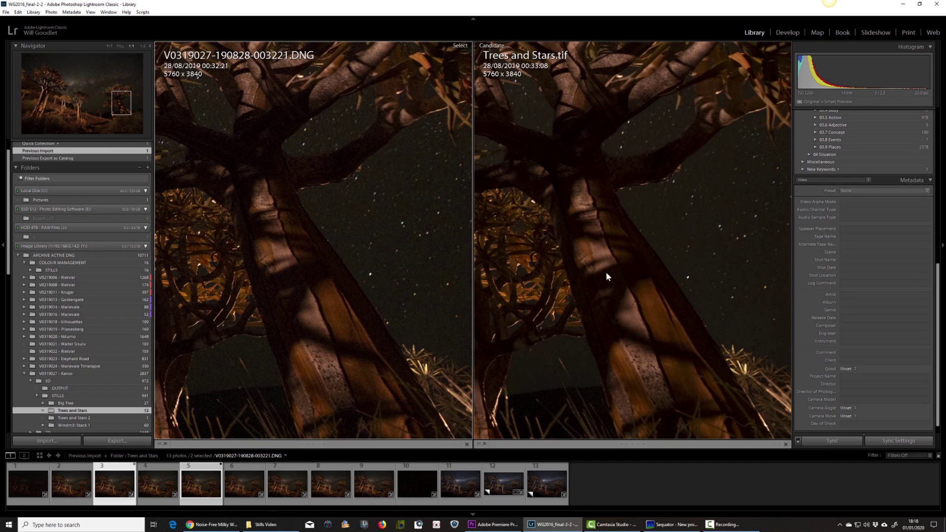
left_click_drag(605, 271, 582, 271)
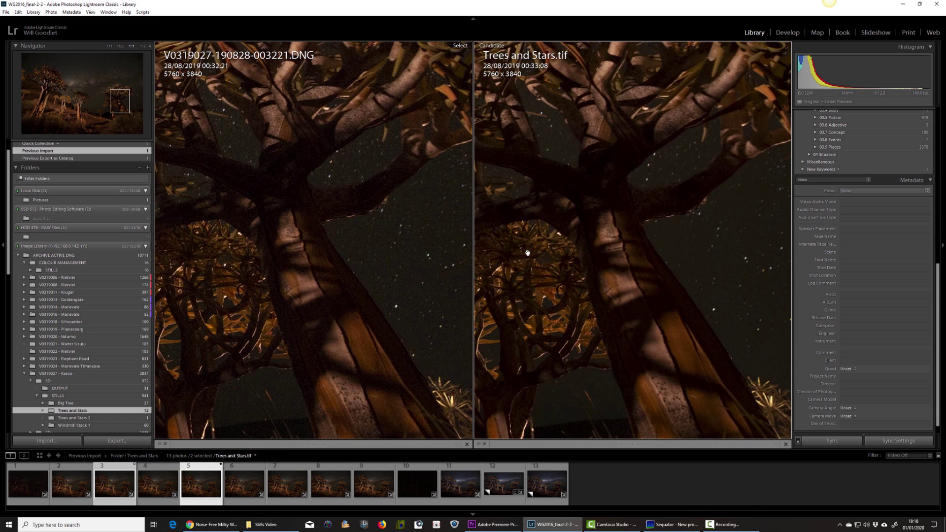
left_click_drag(527, 254, 528, 227)
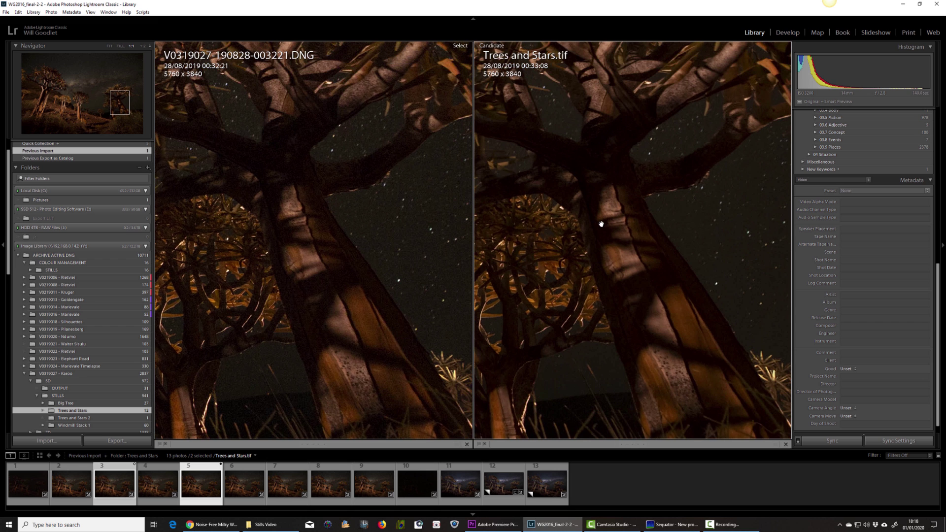
left_click_drag(602, 224, 542, 223)
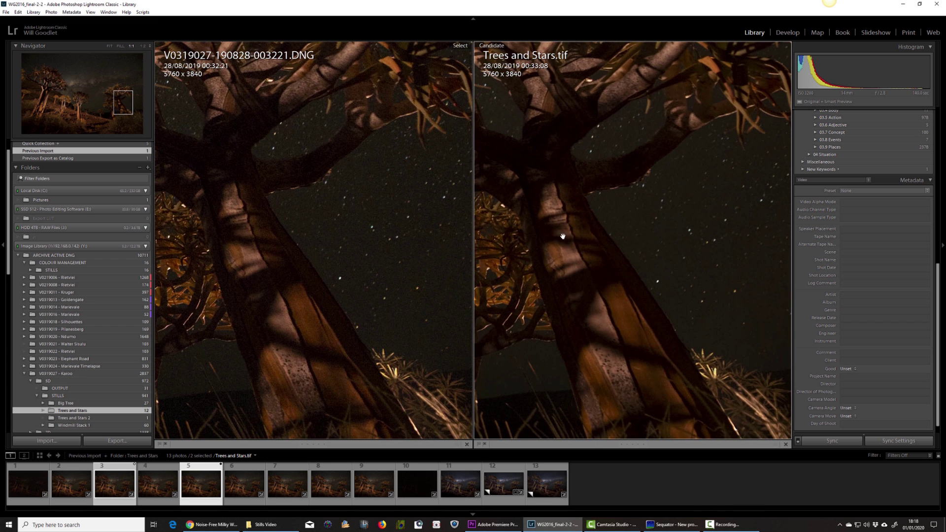
left_click_drag(557, 210, 579, 174)
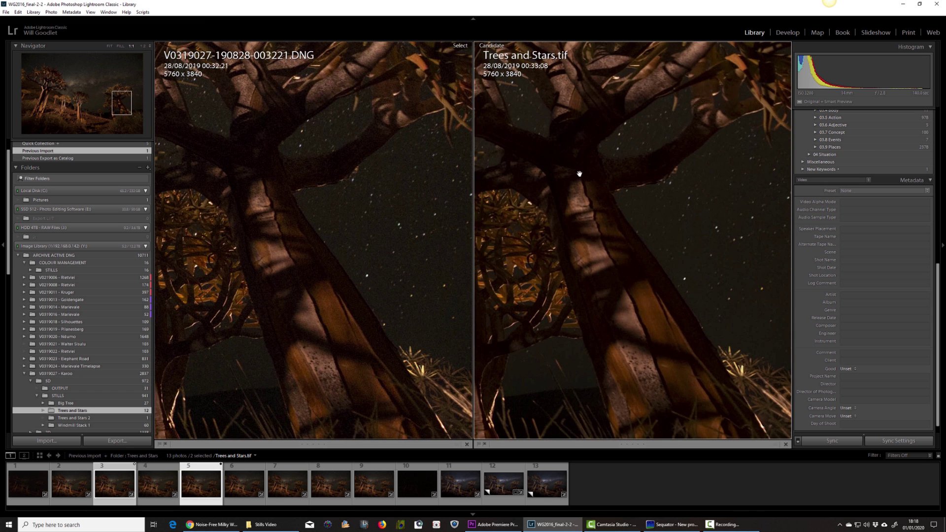
left_click_drag(570, 298, 560, 227)
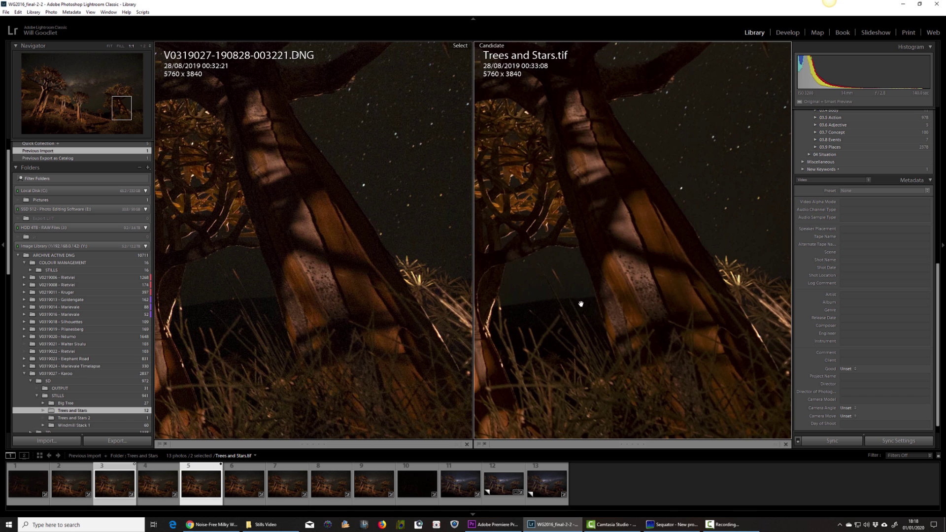
left_click_drag(581, 305, 573, 323)
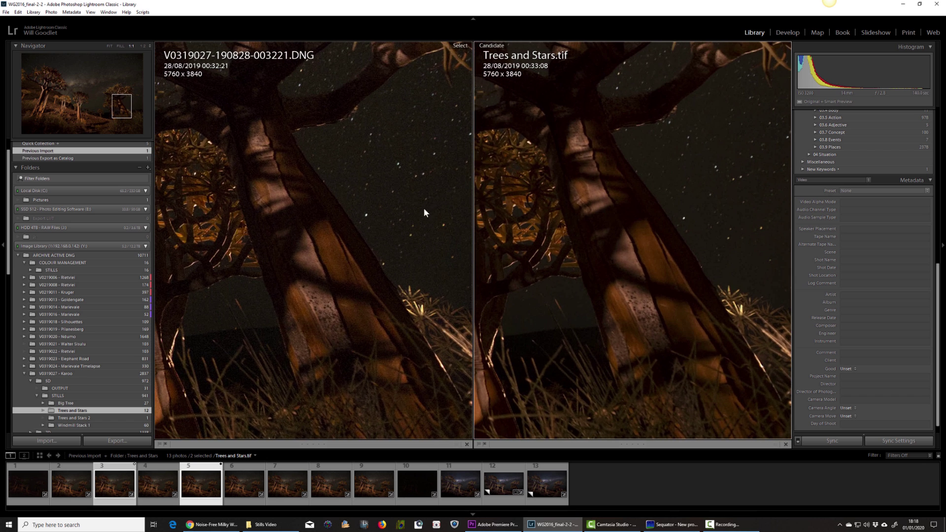
left_click_drag(626, 252, 597, 275)
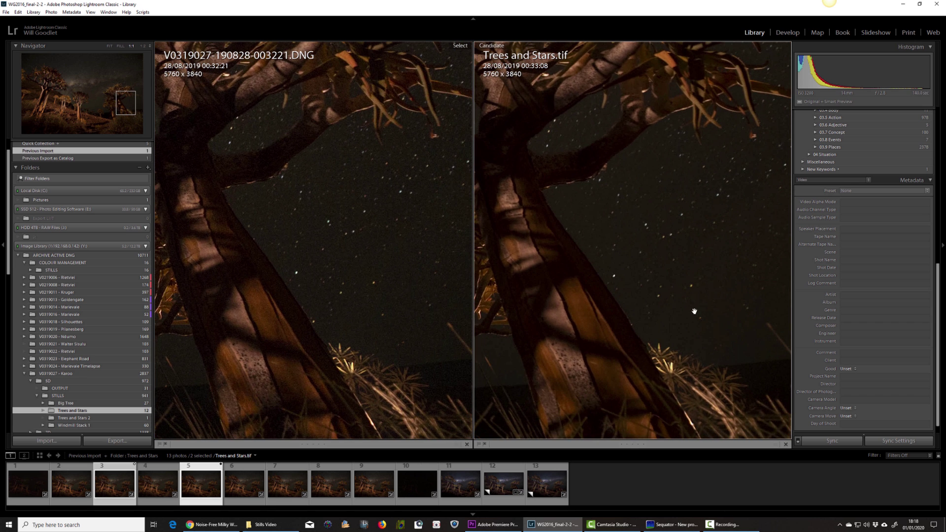
left_click_drag(694, 311, 630, 242)
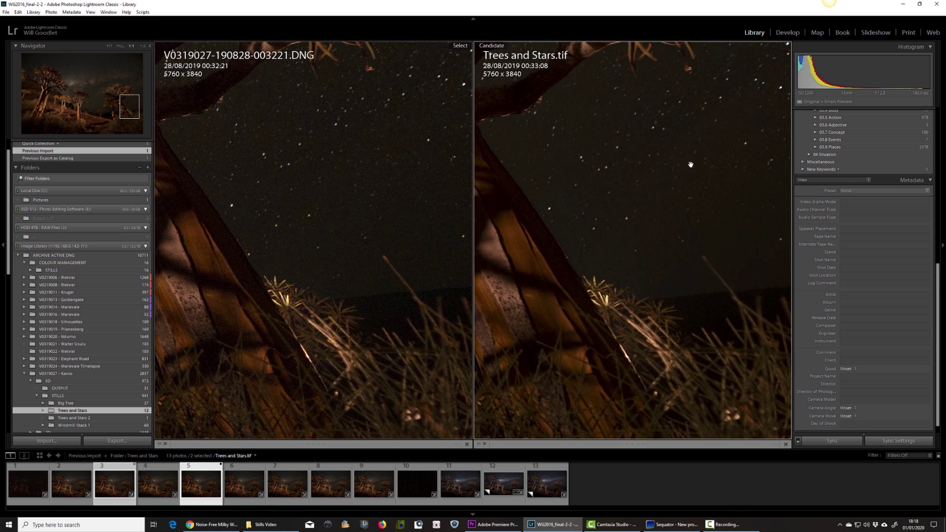
left_click_drag(690, 168, 664, 289)
left_click_drag(708, 175, 642, 262)
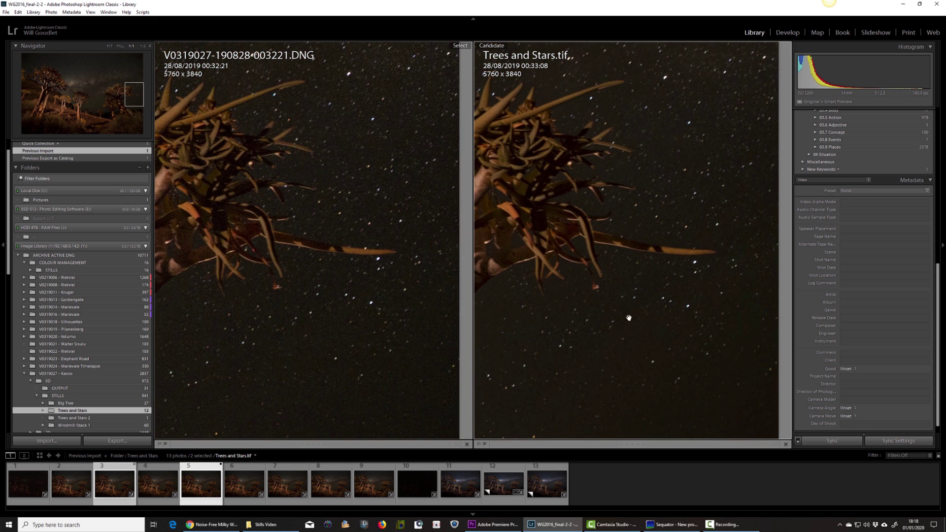
Pan both views across the grass, rocks and the distant quiver trees against the sky.
left_click_drag(616, 355, 655, 212)
left_click_drag(572, 320, 601, 278)
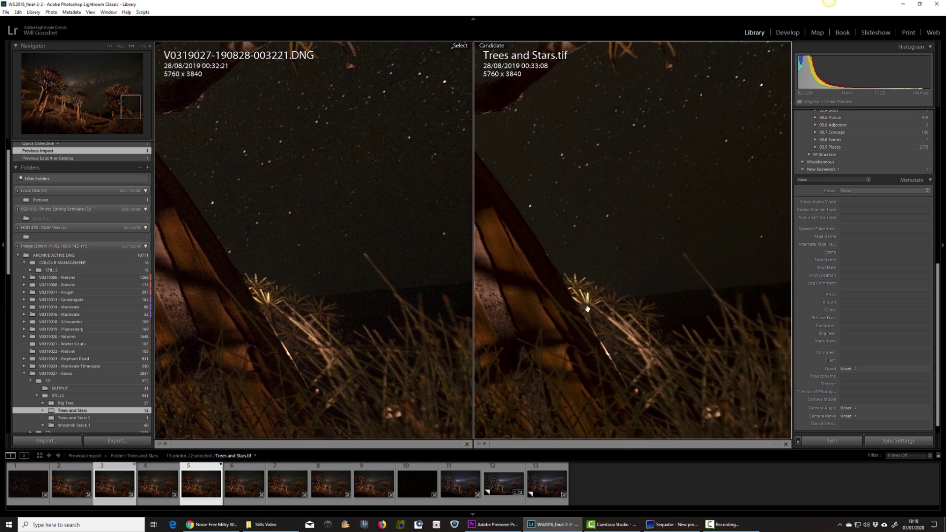
left_click_drag(589, 321, 605, 303)
left_click_drag(599, 339, 658, 263)
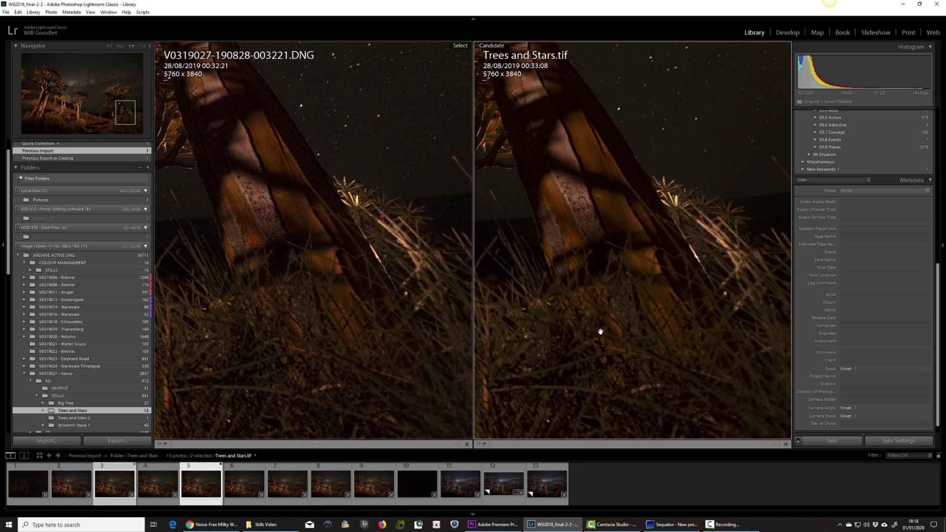
mouse_move(601, 331)
left_mouse_down()
mouse_move(634, 273)
mouse_move(727, 186)
left_mouse_up()
left_click_drag(498, 374, 541, 321)
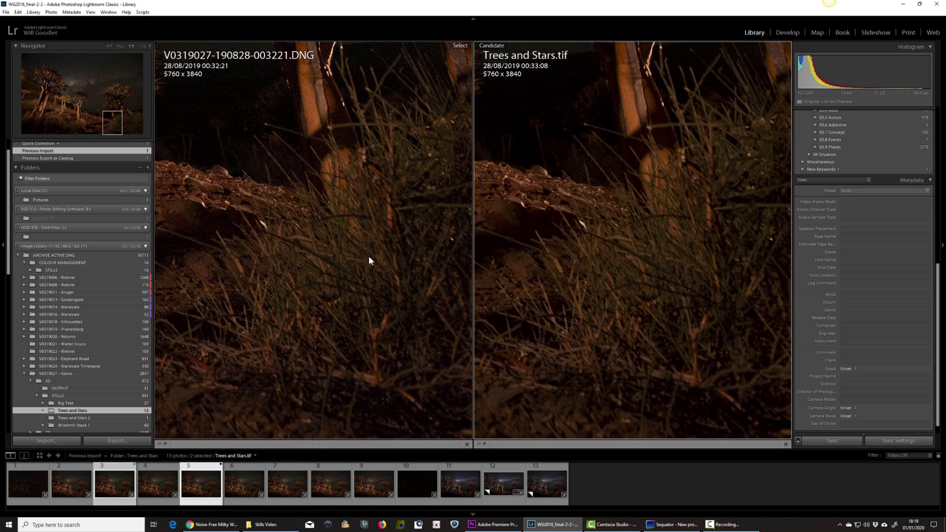
left_click_drag(302, 275, 372, 311)
left_click_drag(296, 222, 364, 301)
left_click_drag(289, 271, 330, 337)
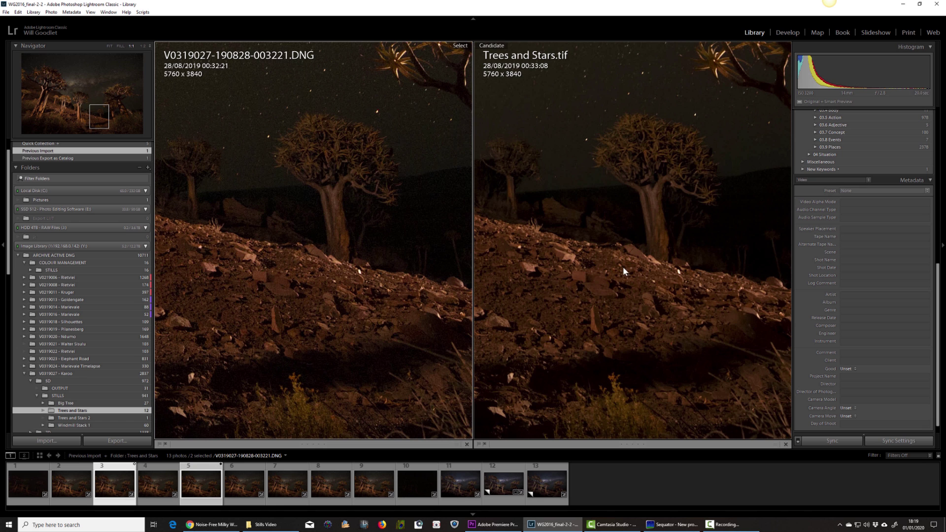
left_click_drag(610, 317, 584, 344)
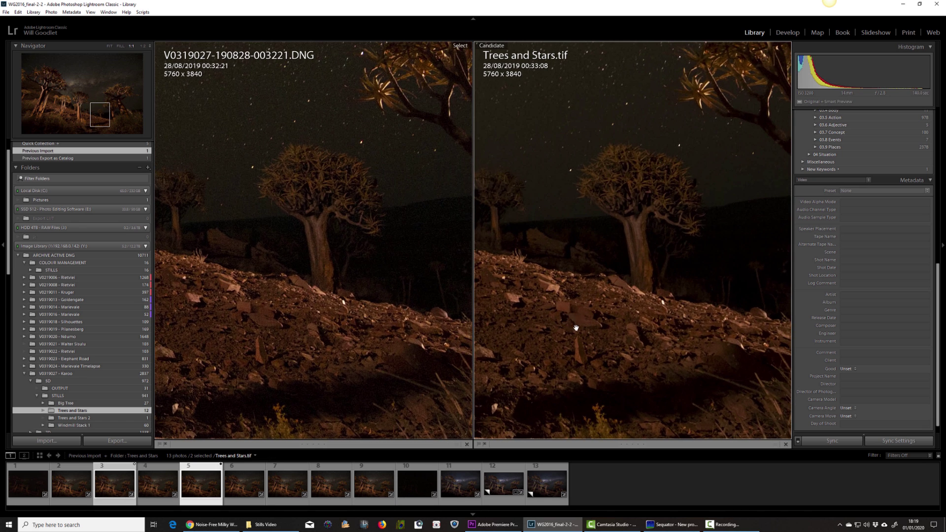